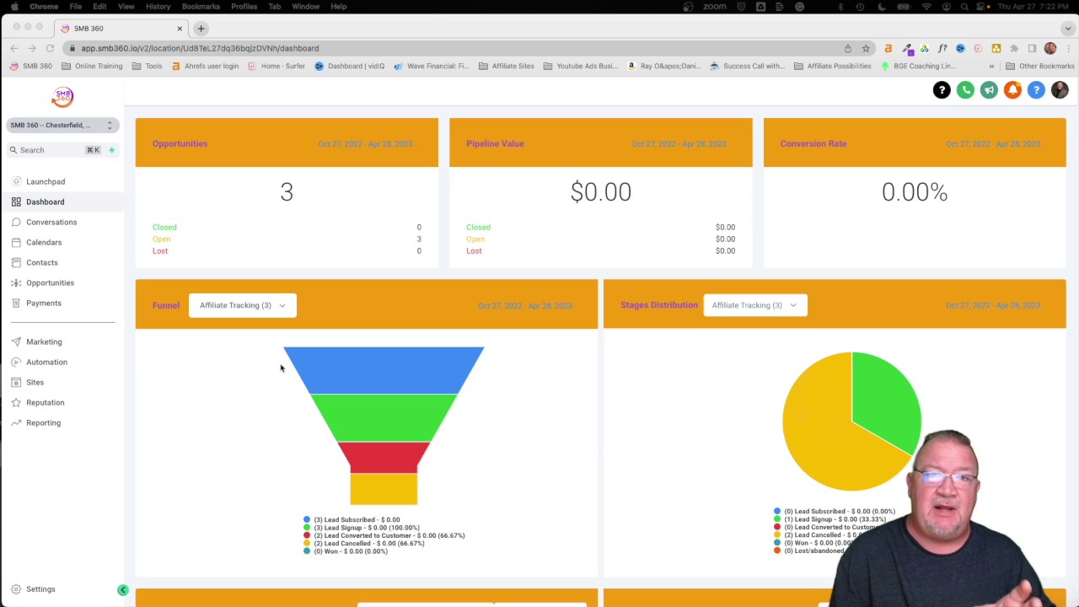
Open the Funnel Apple Pay Test funnel's Home page in the page builder
click(32, 383)
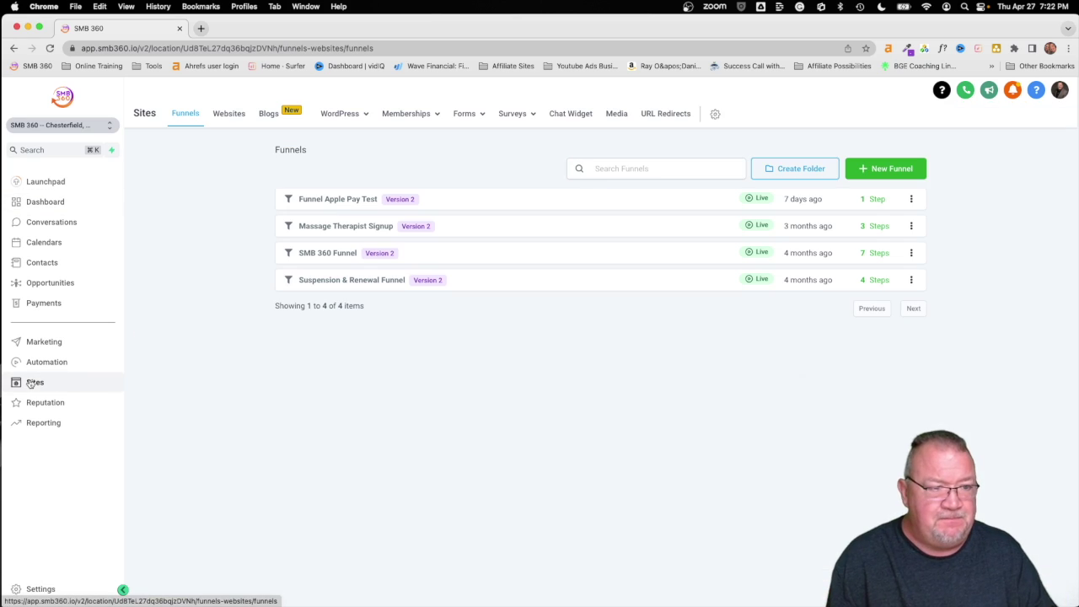
click(327, 201)
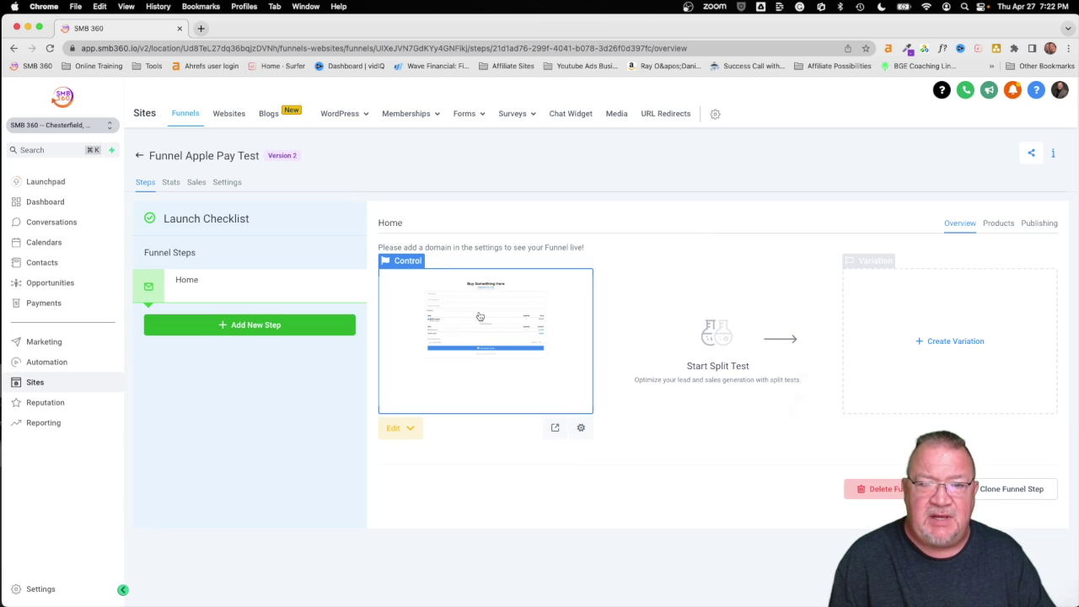
click(480, 316)
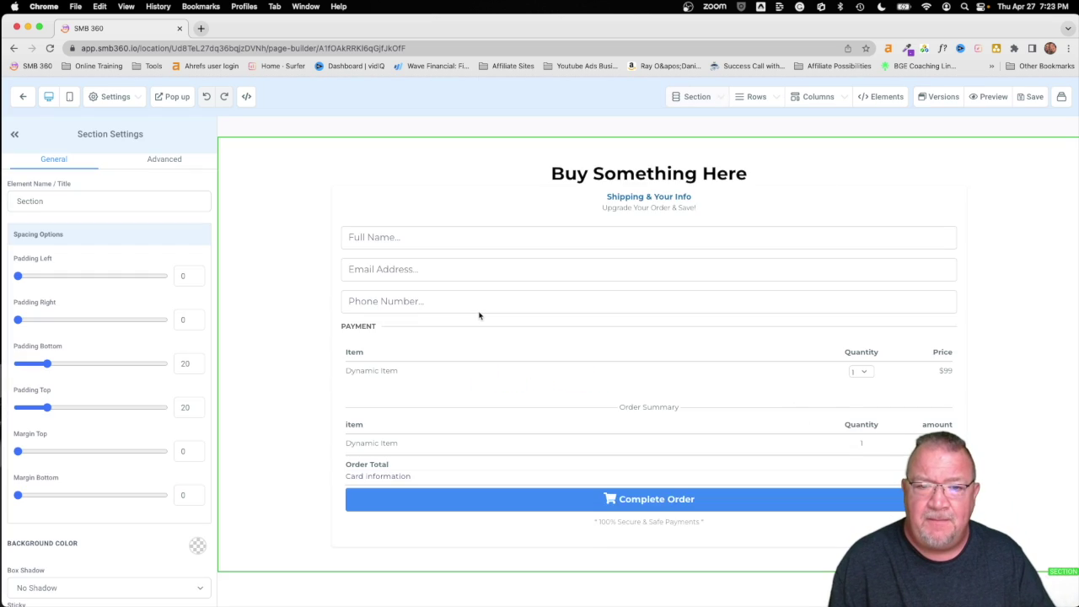
Select the one-step order form, then check its preview showing only Credit card and PayPal
click(601, 173)
click(618, 280)
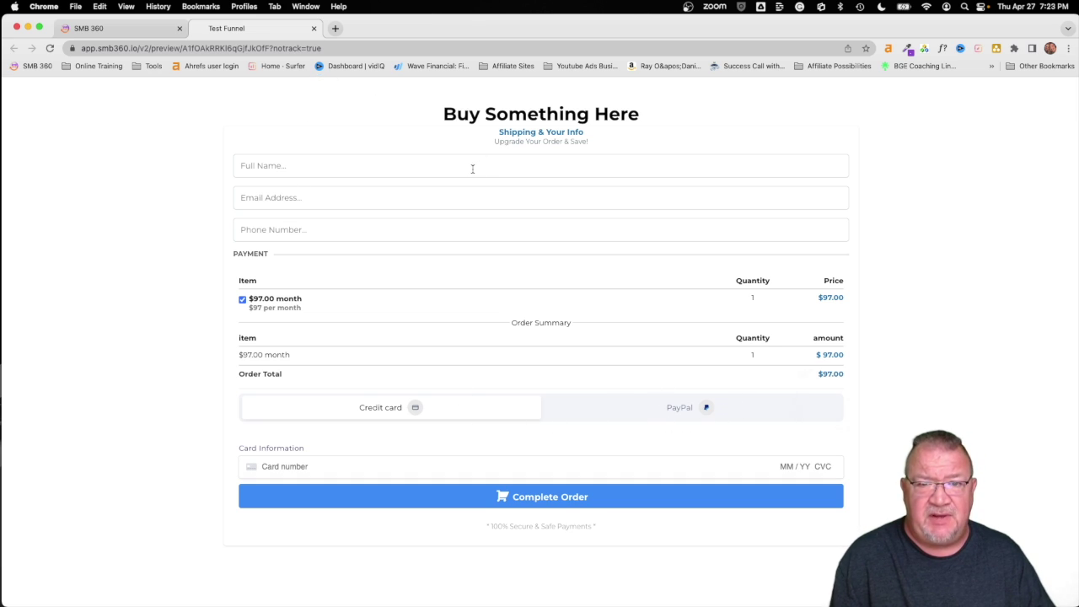
click(88, 30)
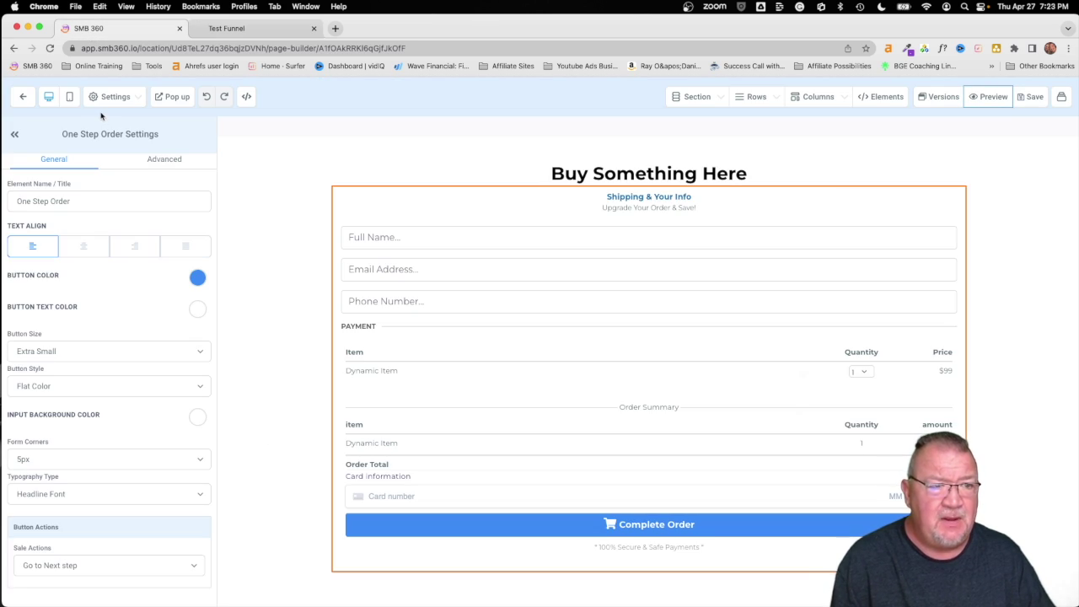
Return to the funnel steps and view the Home step's single $97.00 monthly recurring product
click(24, 98)
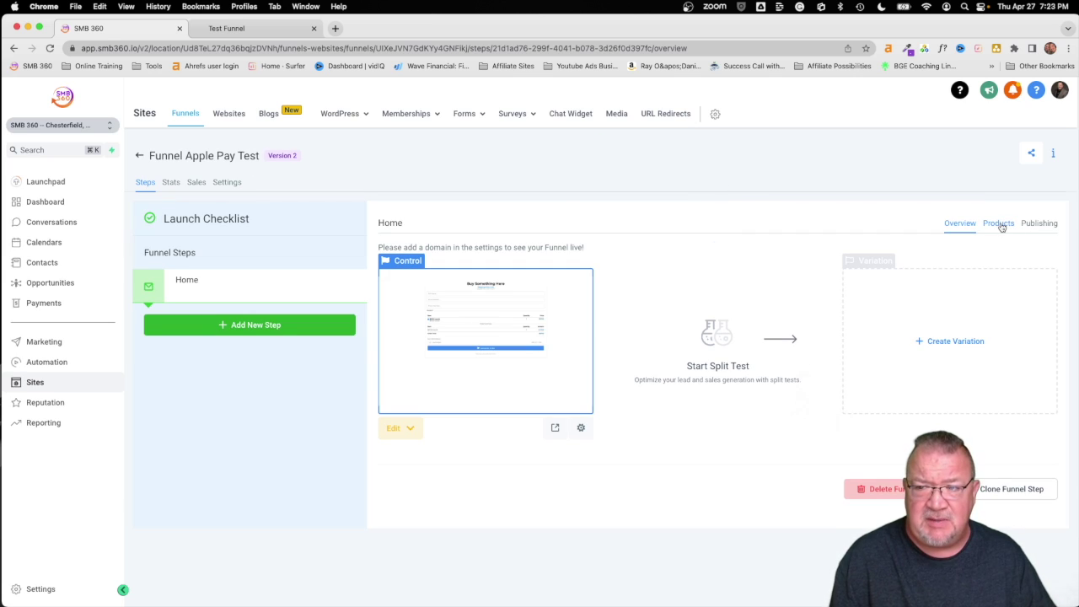
click(999, 225)
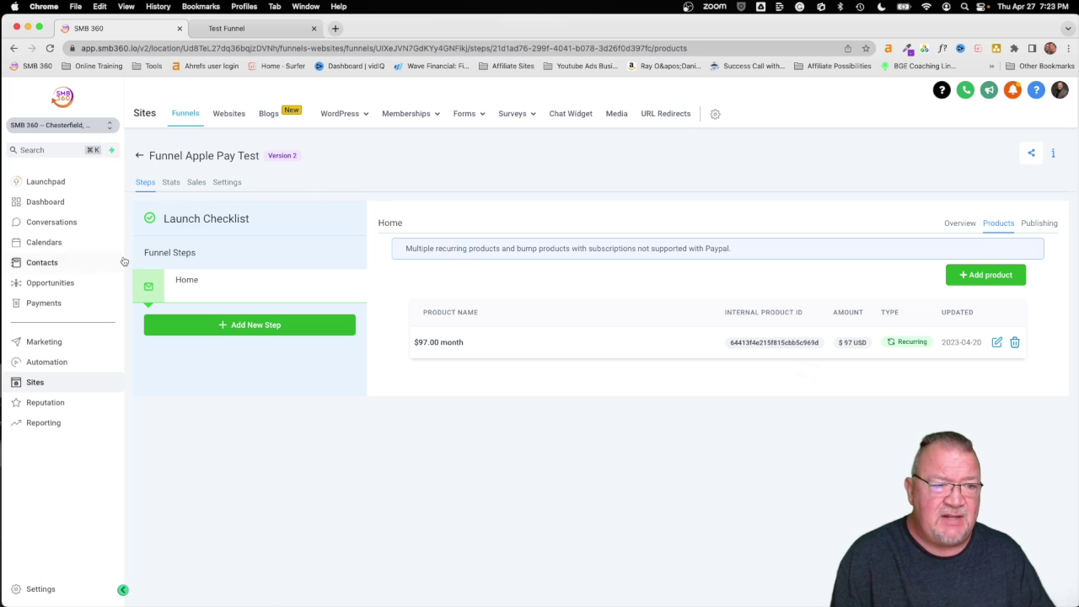
Turn on Enable Google Pay and Apple Pay on the Stripe integration card and confirm
click(47, 303)
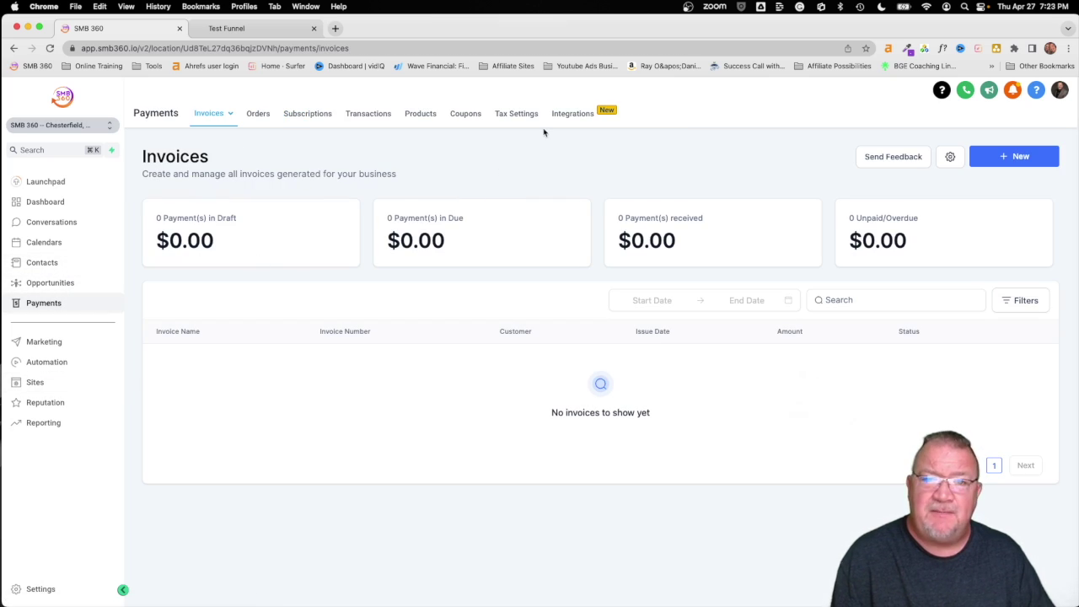
click(566, 114)
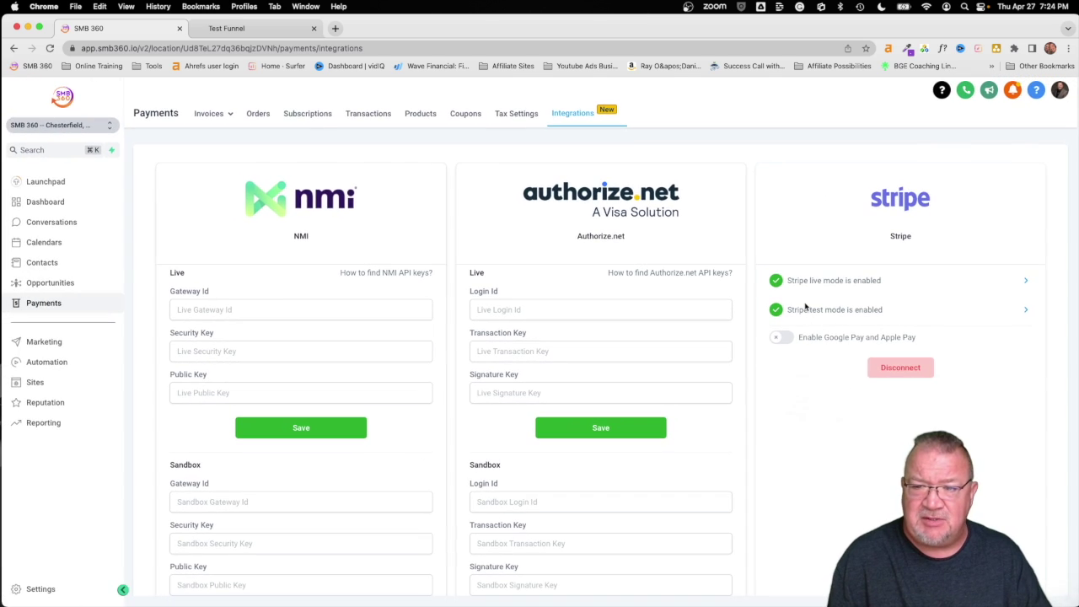
scroll(807, 317, up, 5)
scroll(963, 362, right, 3)
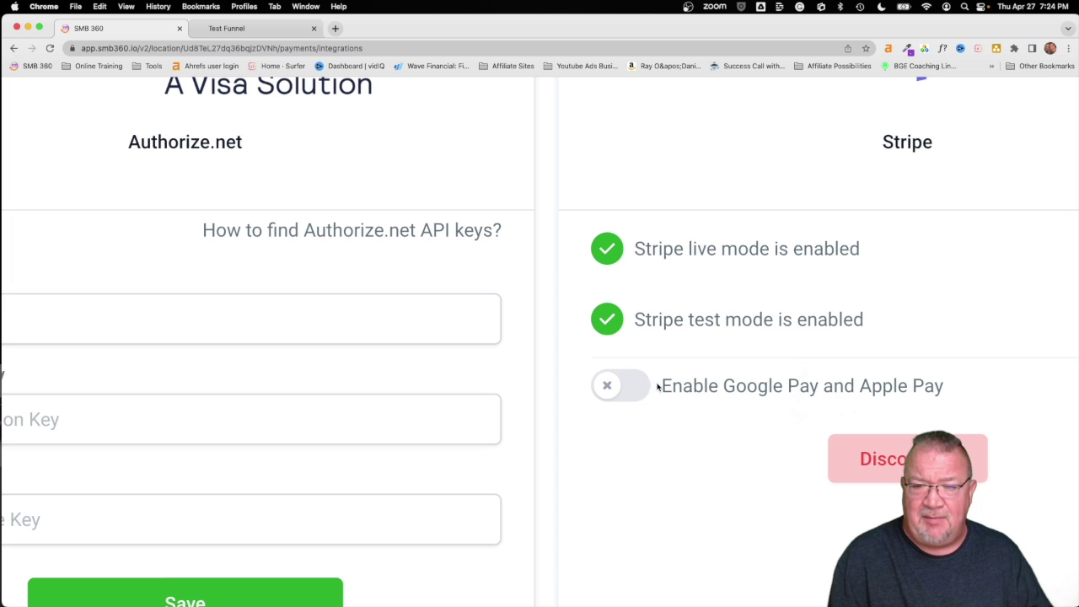
click(608, 390)
scroll(448, 385, left, 5)
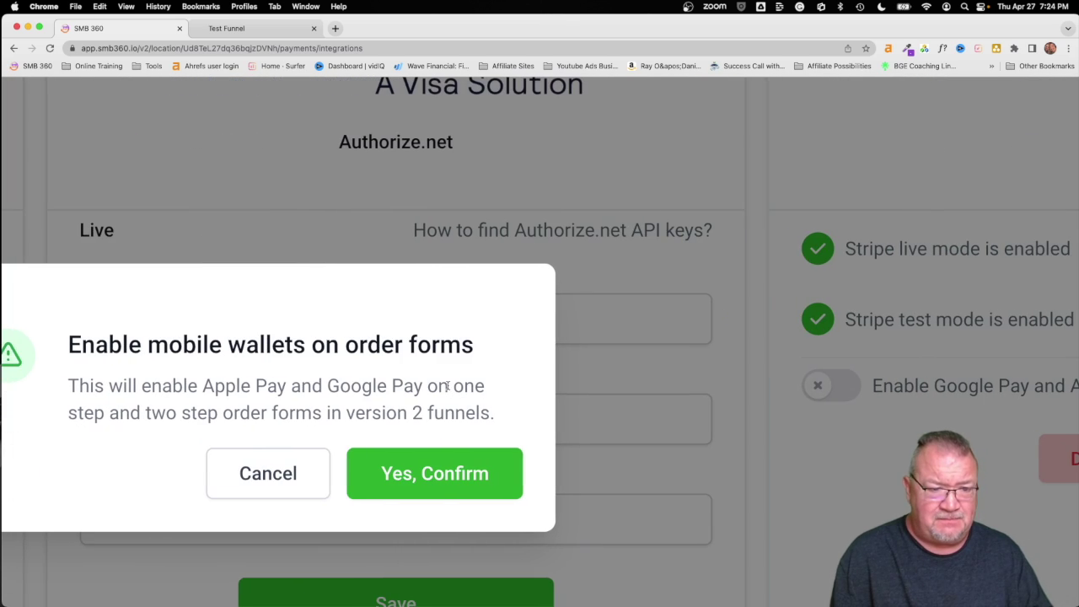
scroll(258, 395, left, 2)
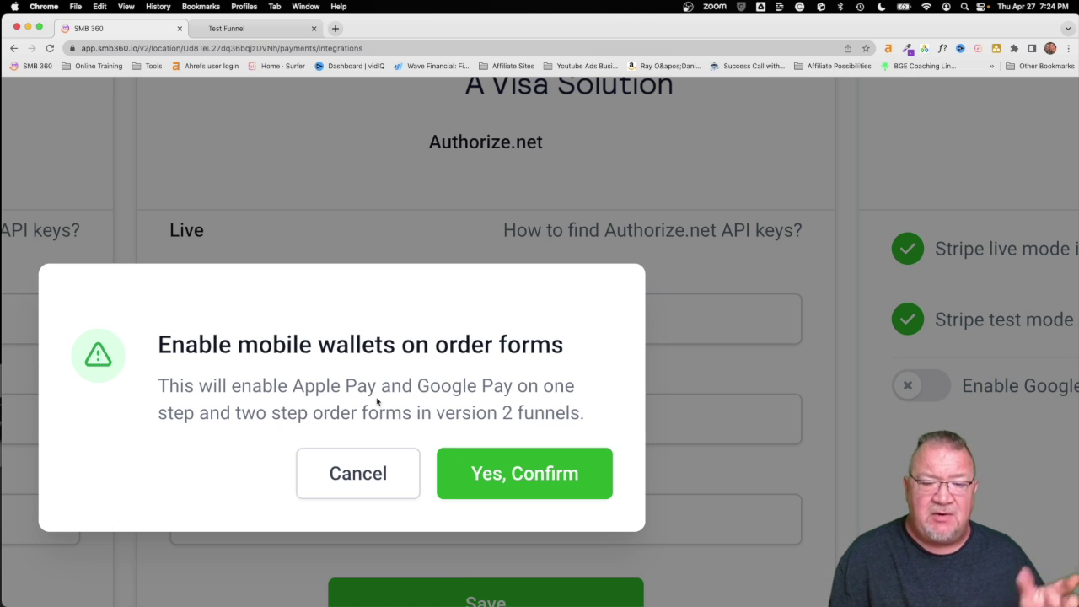
click(485, 474)
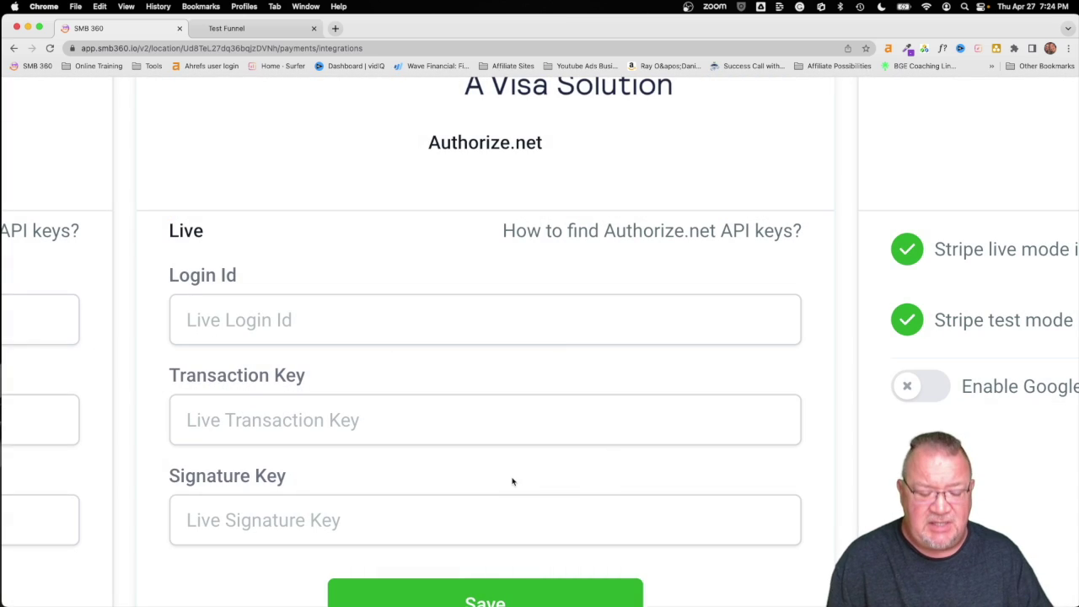
key(super+0)
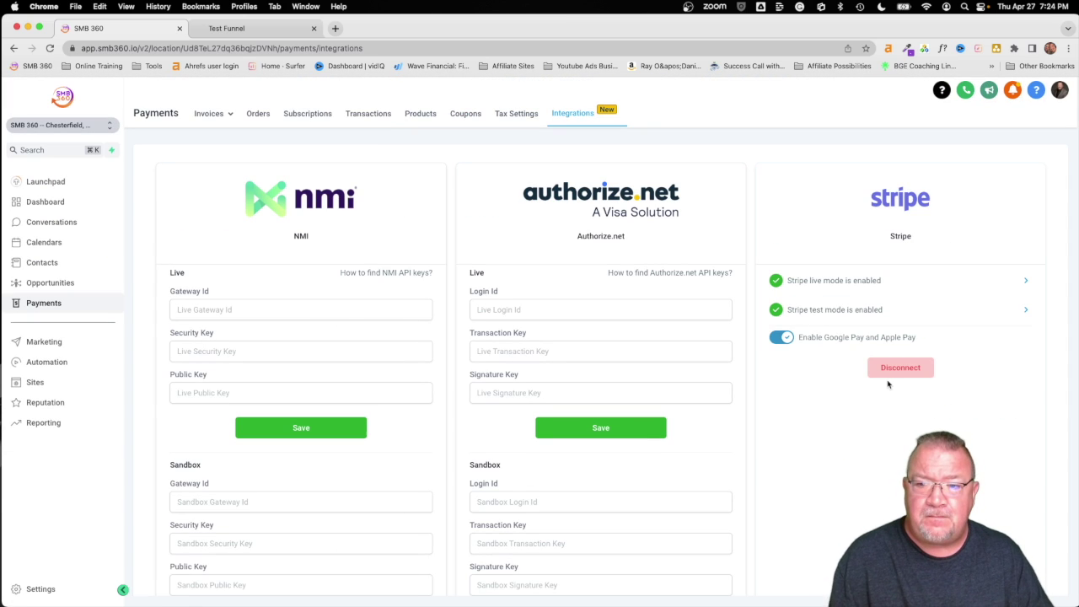
click(32, 383)
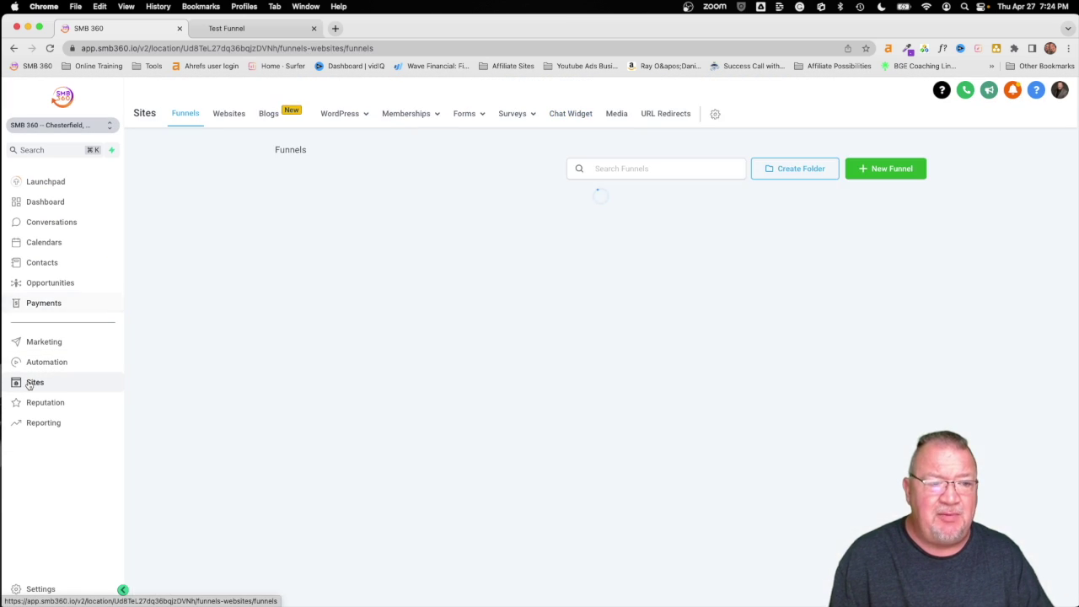
Reload the order form preview, fill in the customer's full name, e-mail and phone, and show Other payments
click(250, 28)
click(49, 48)
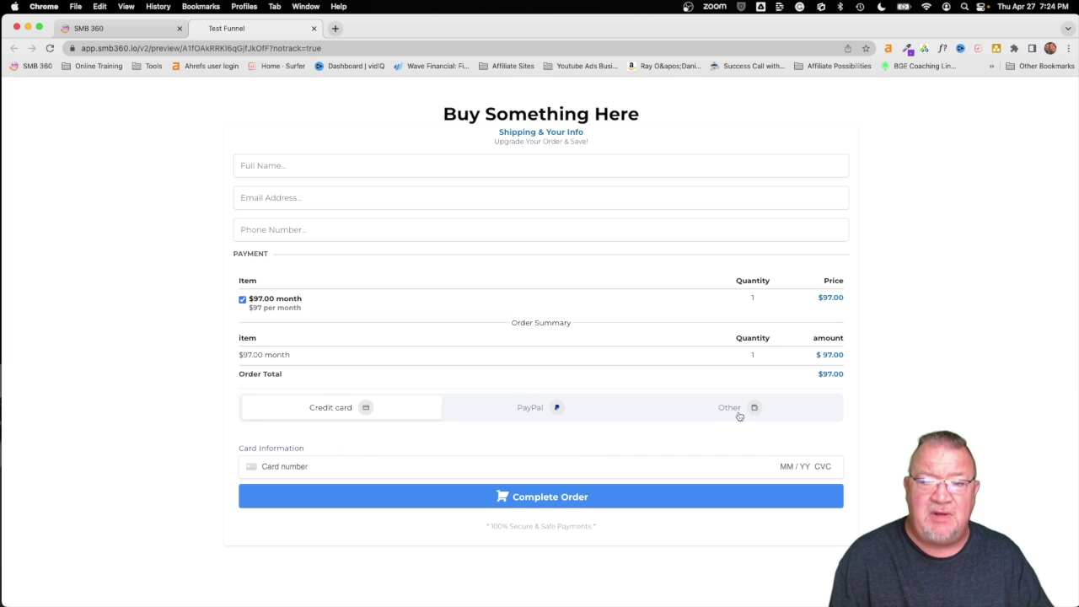
click(282, 164)
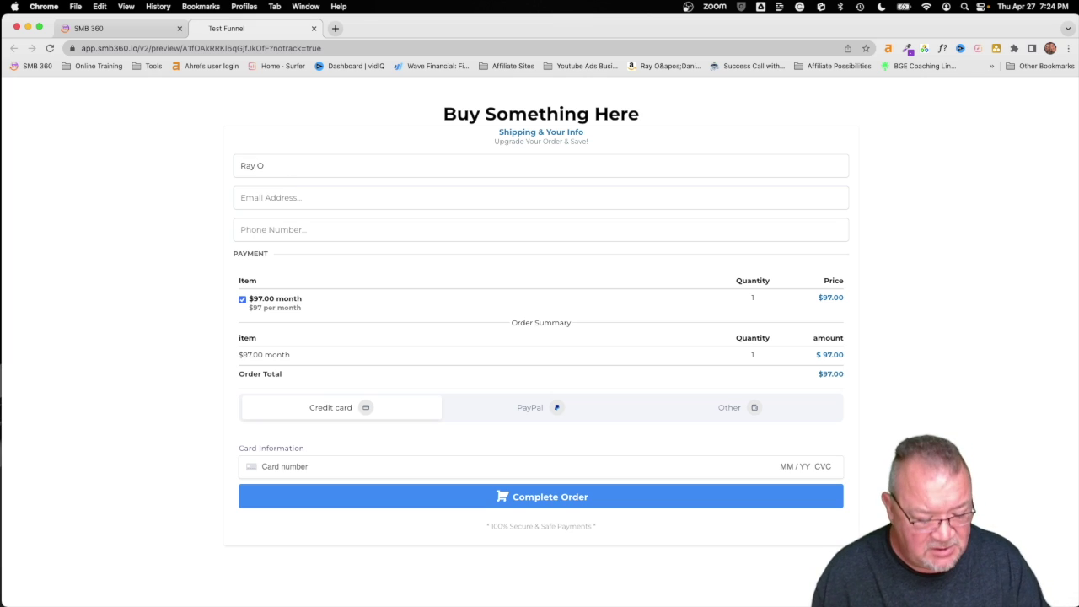
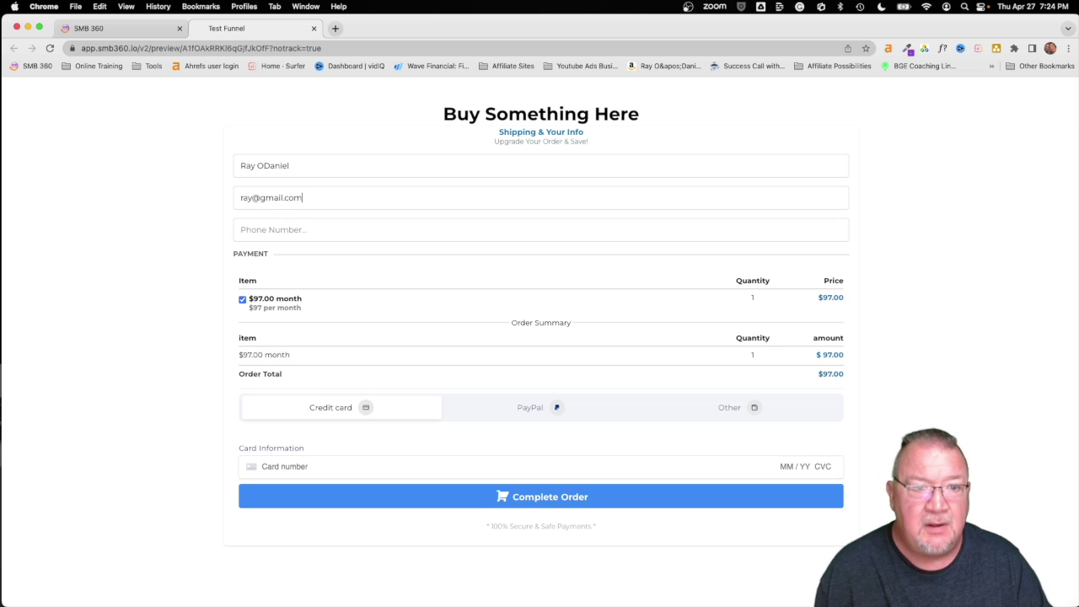
text(212-)
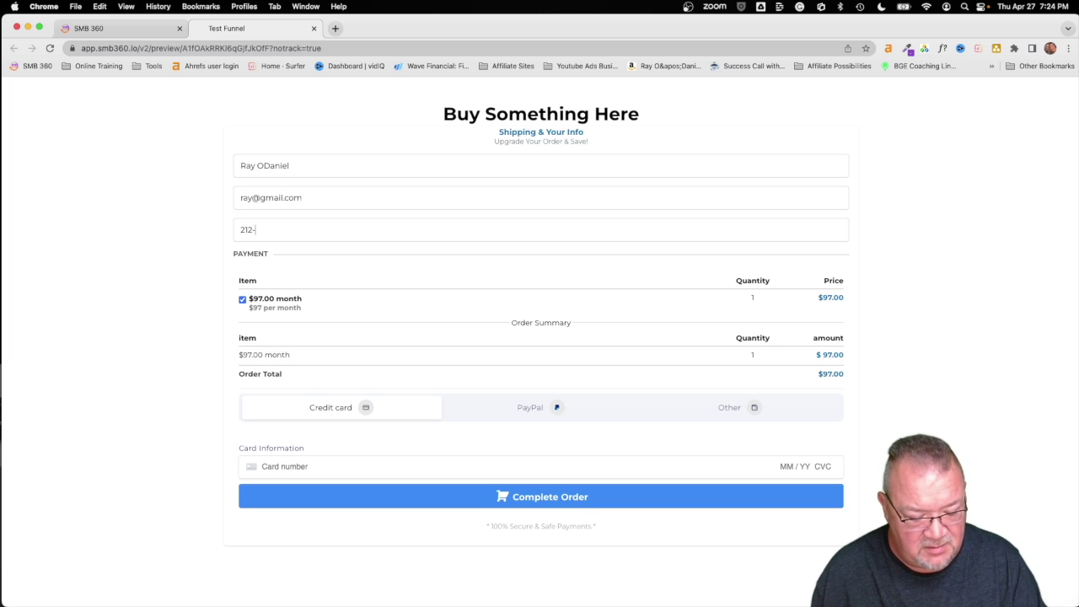
text(555-7070)
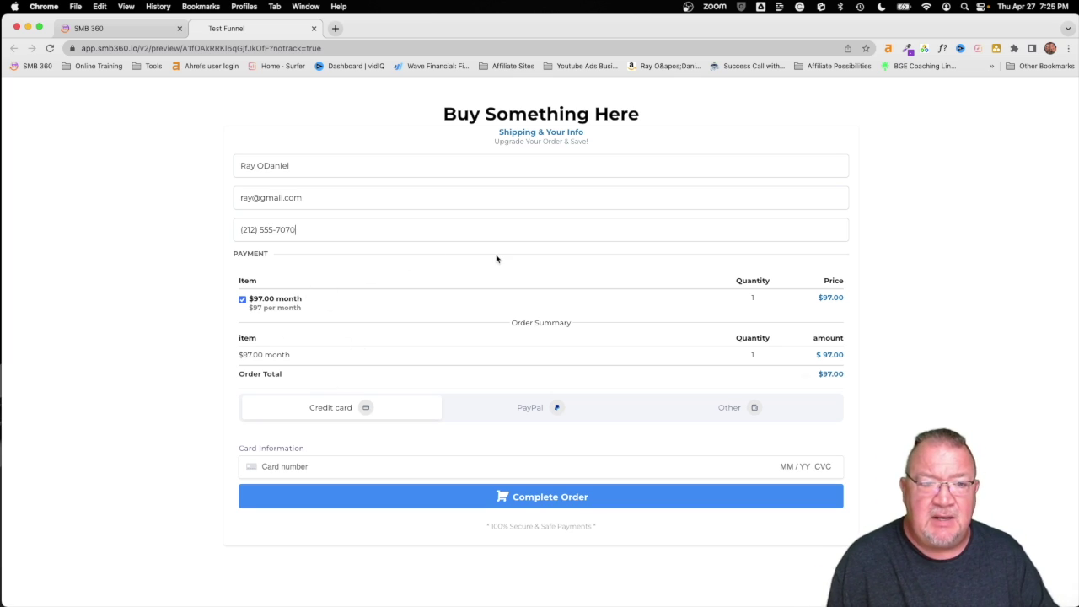
click(730, 409)
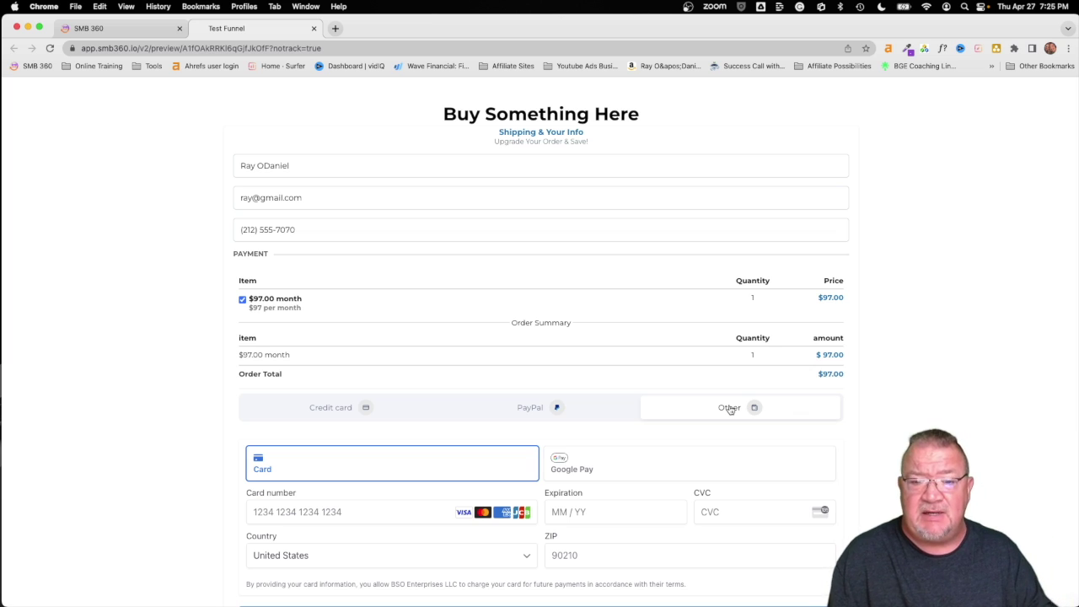
Select Google Pay under the Other payment tab in the checkout preview
scroll(486, 475, down, 1)
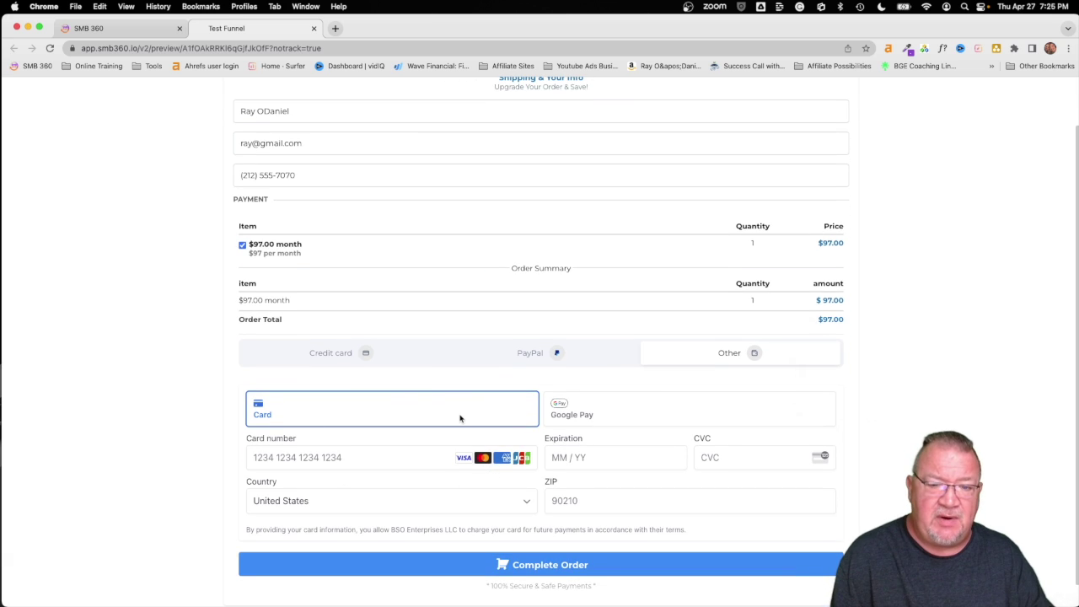
click(590, 412)
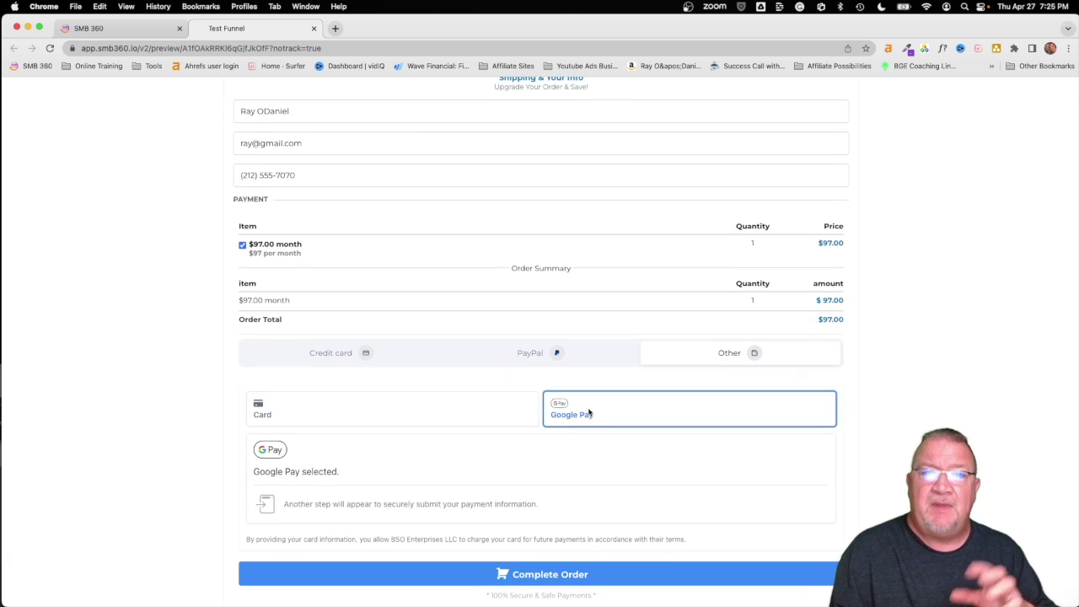